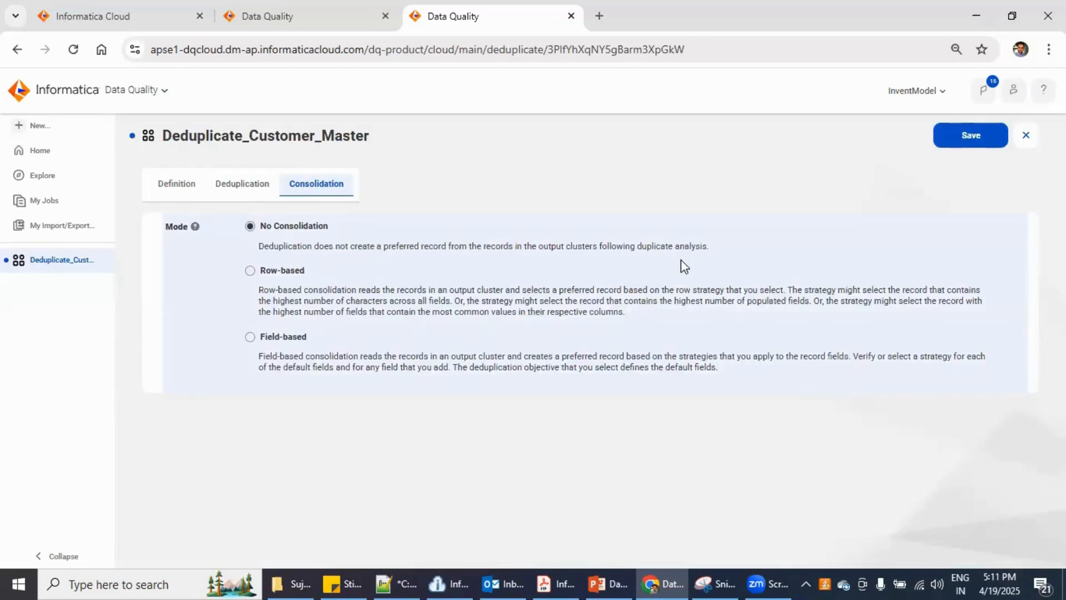
- Set the consolidation mode to Row-based and look over its row strategy configuration and test data clusters
left_click(269, 273)
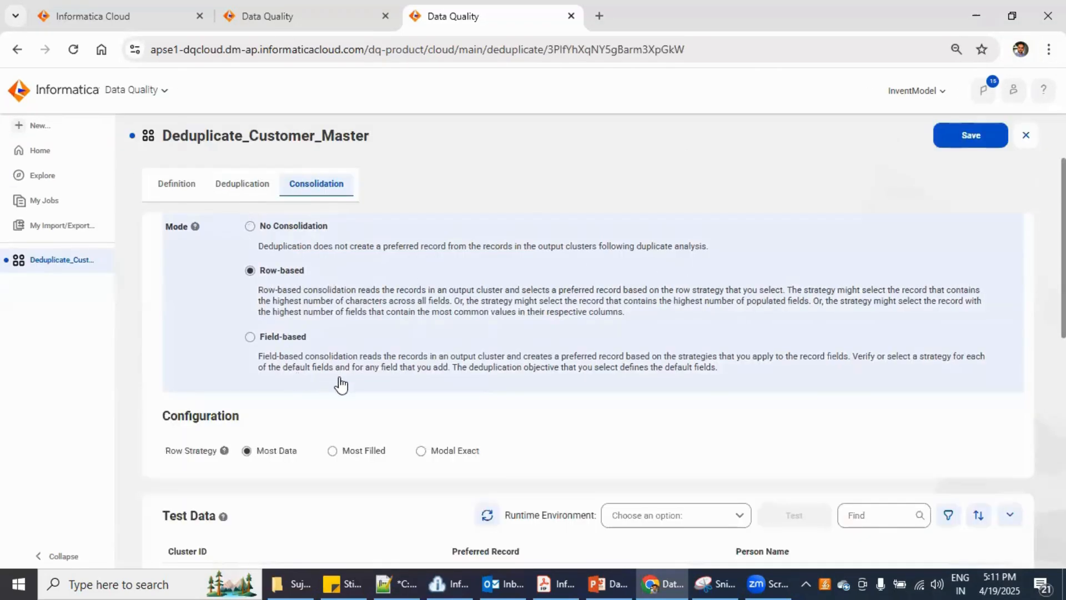
scroll(344, 508, "down", 5)
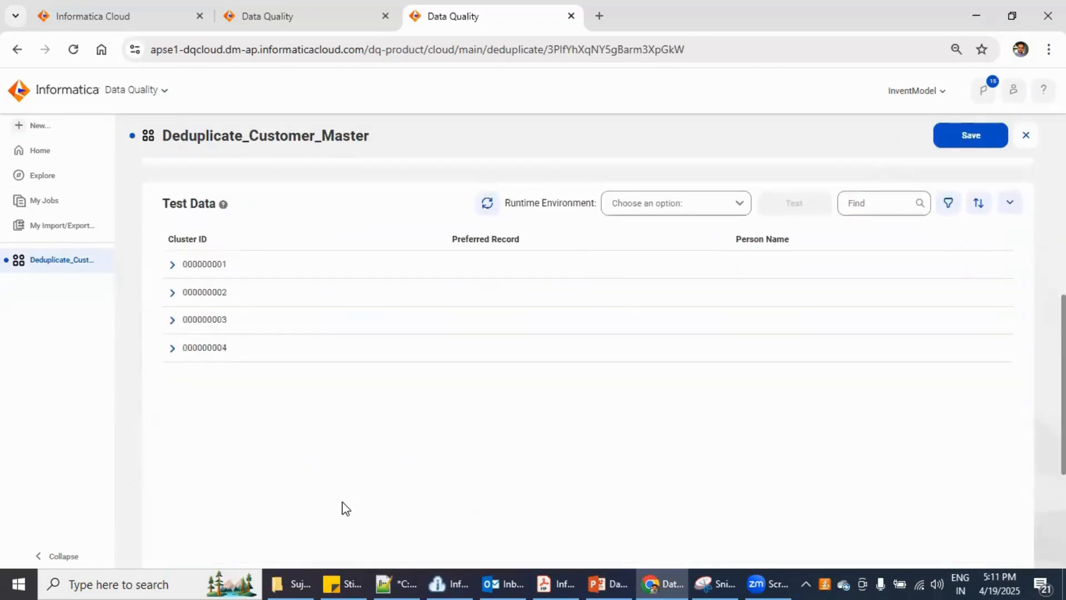
scroll(344, 508, "up", 5)
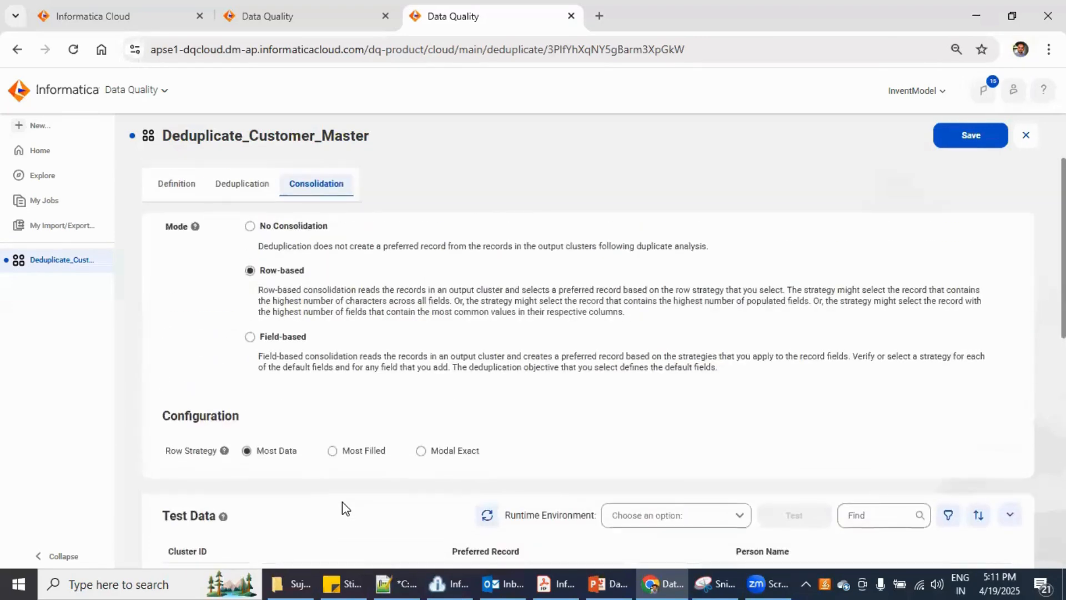
scroll(342, 508, "down", 4)
scroll(342, 508, "up", 2)
scroll(342, 508, "down", 2)
scroll(342, 508, "up", 4)
scroll(342, 507, "down", 4)
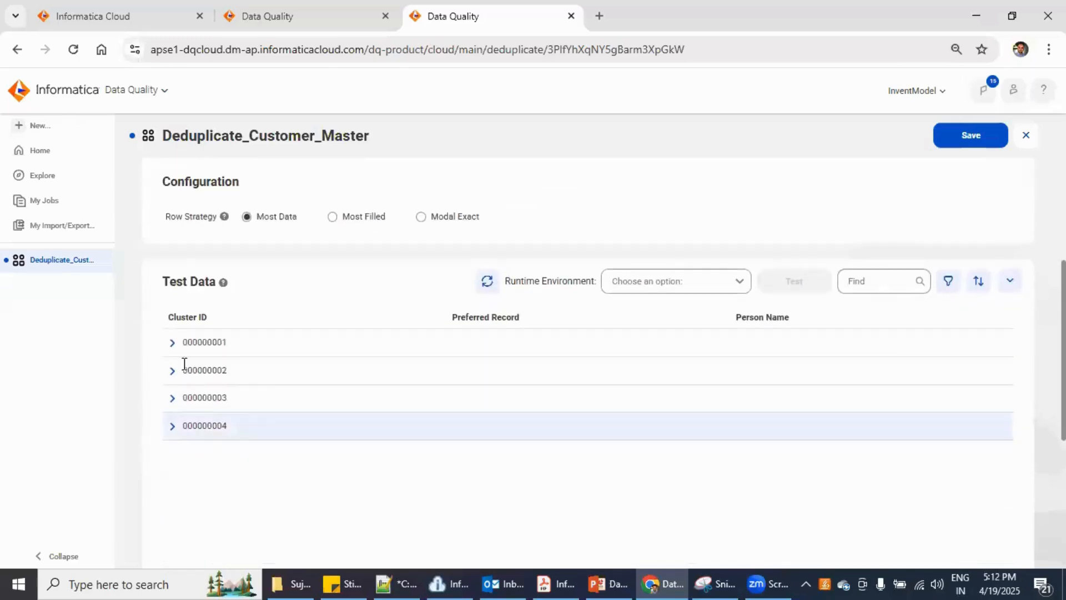
- Expand cluster 000000001 in the test data and compare the person names of its records
left_click(173, 344)
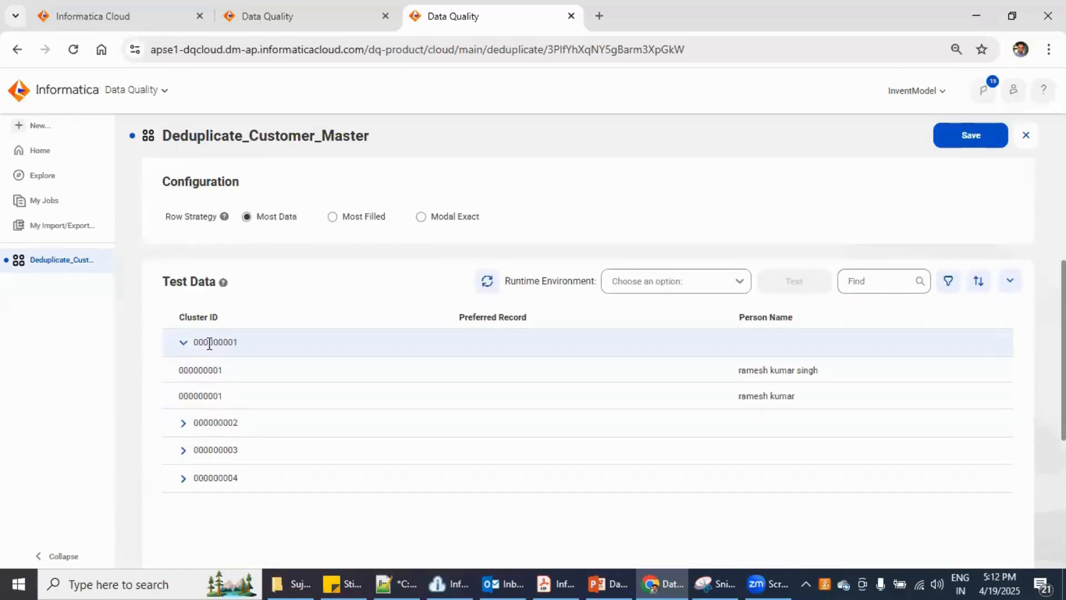
left_click_drag(232, 342, 203, 342)
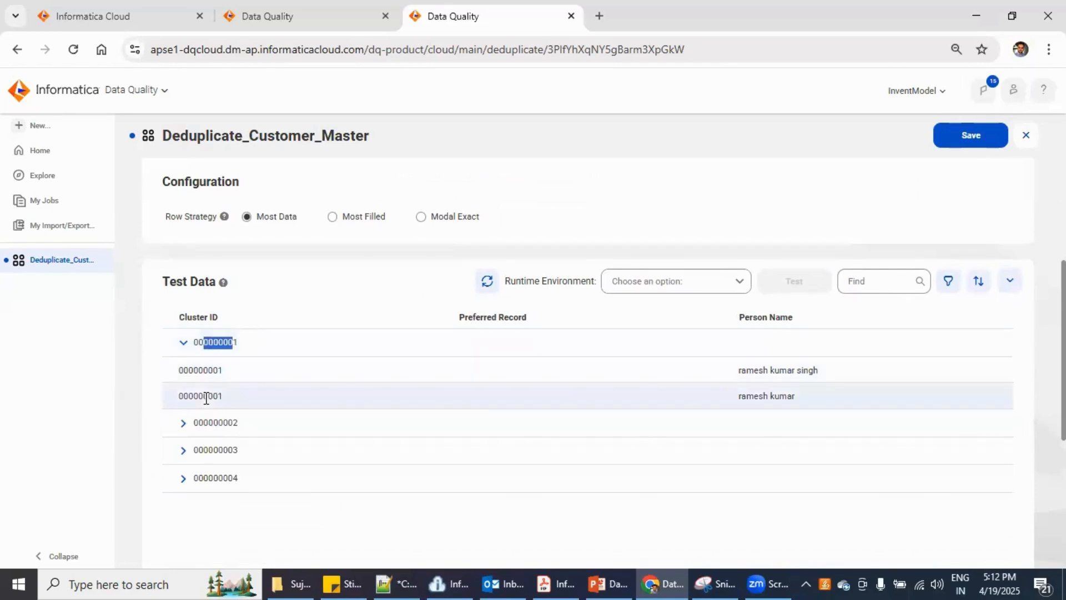
left_click_drag(753, 370, 798, 371)
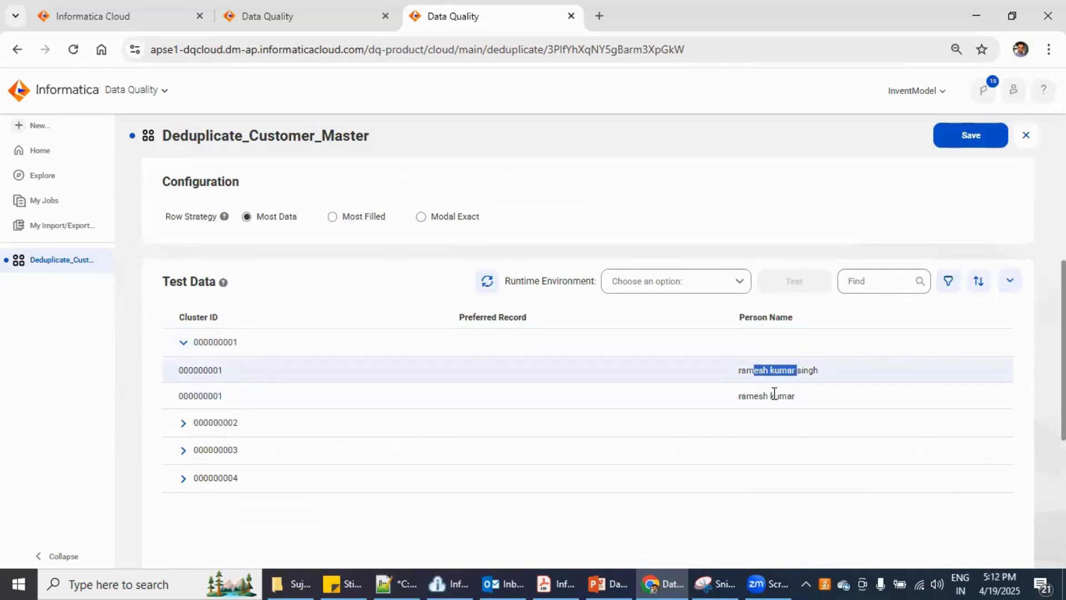
double_click(784, 396)
scroll(476, 352, "up", 4)
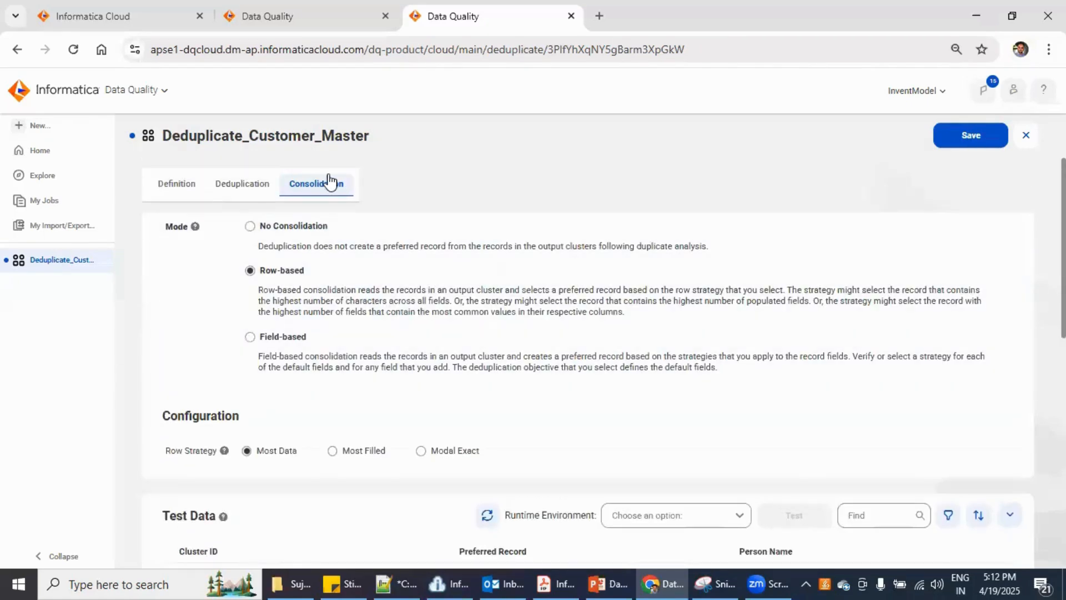
- Expand clusters 000000002, 000000003 and 000000004 in the test data and inspect the person names grouped in them
scroll(392, 431, "down", 4)
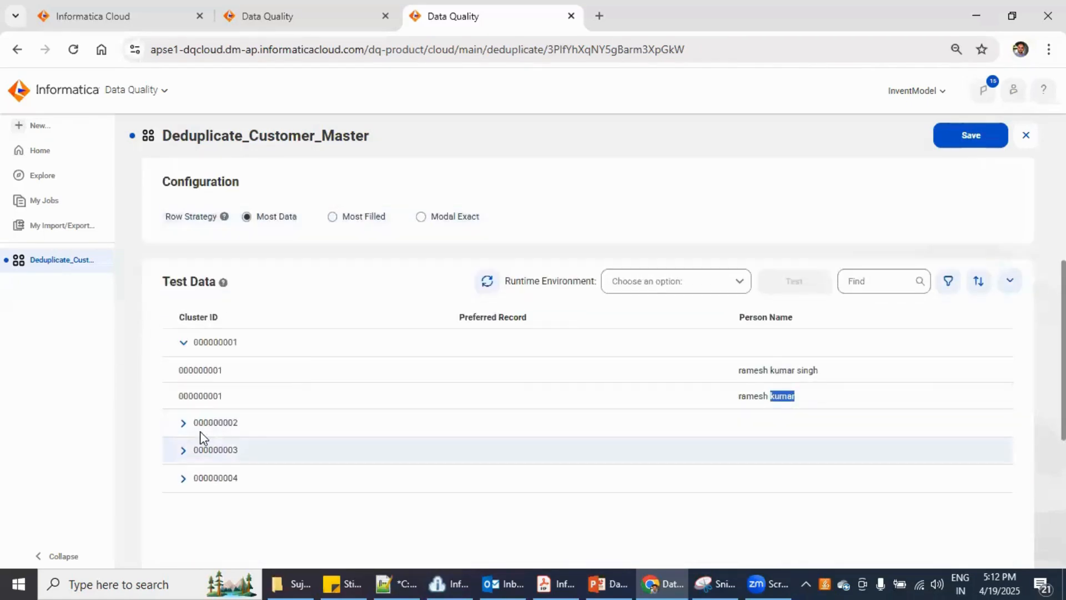
left_click(184, 423)
left_click_drag(202, 448, 218, 450)
left_click(183, 477)
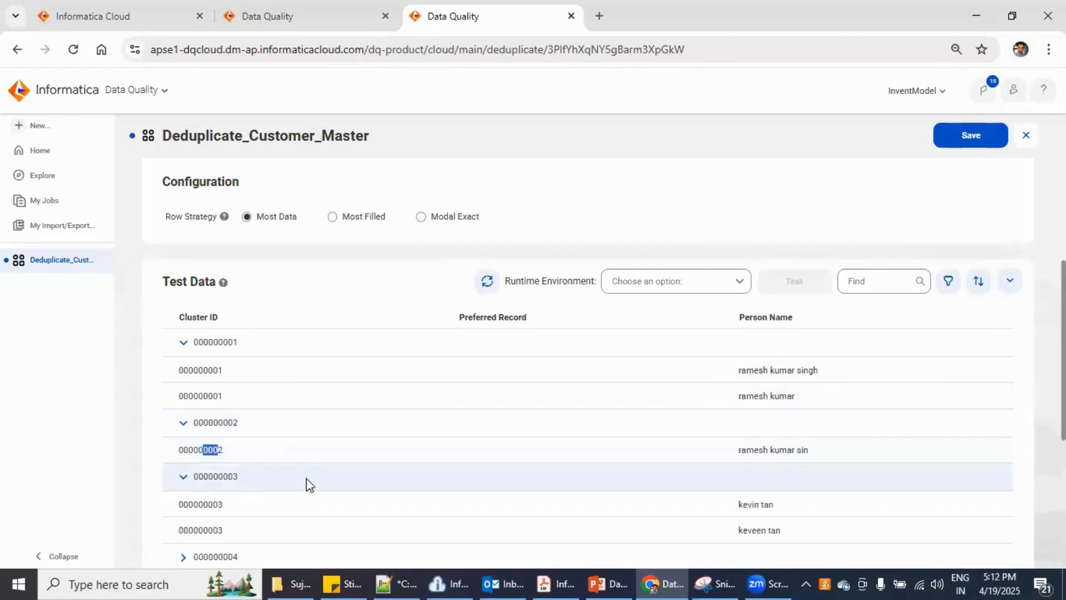
scroll(271, 396, "down", 3)
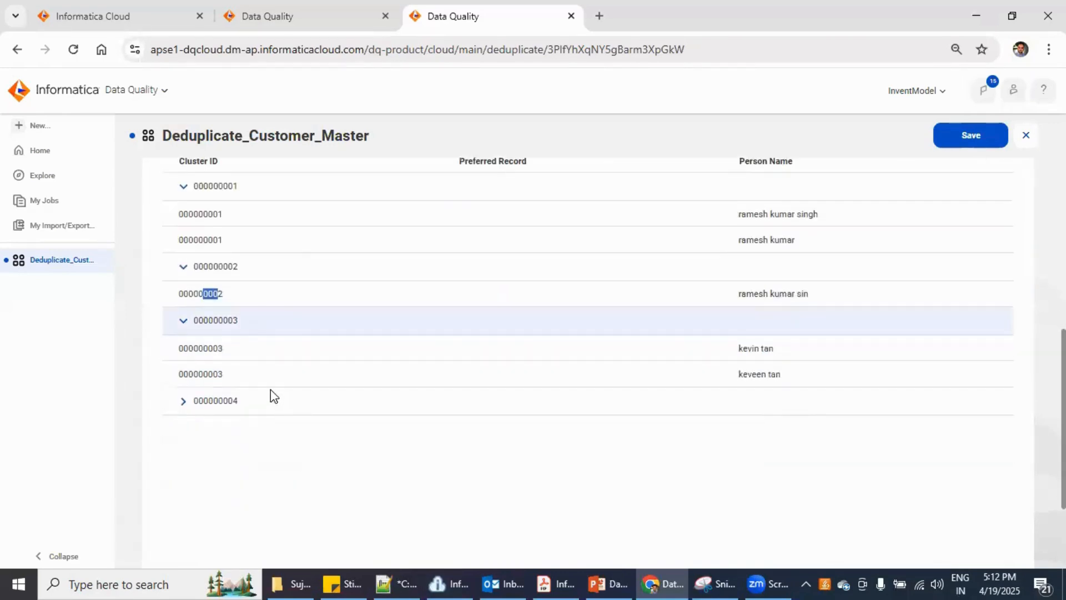
left_click(183, 401)
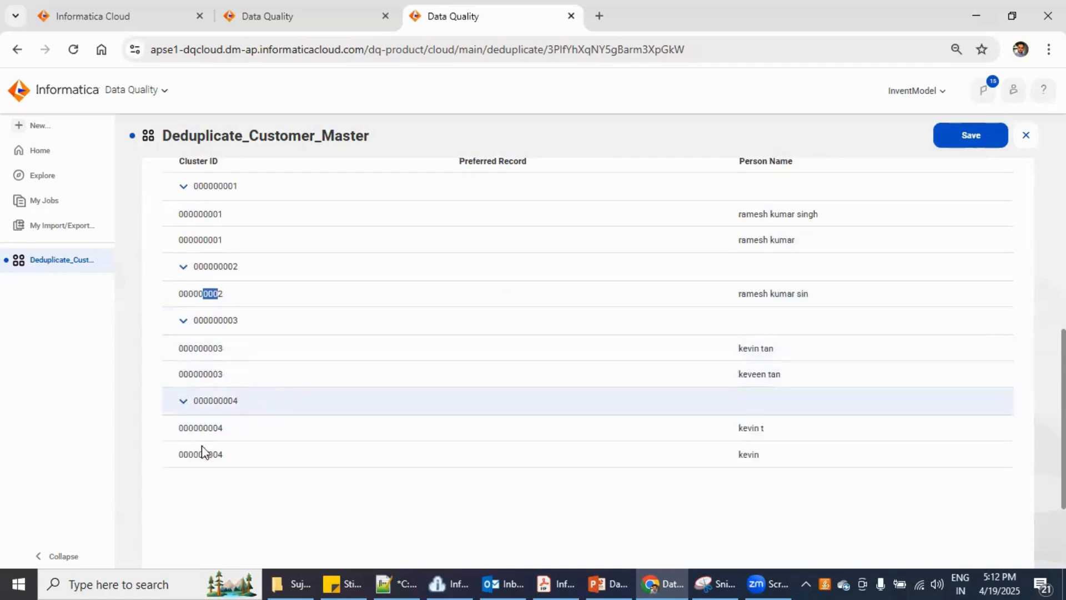
double_click(749, 430)
double_click(756, 456)
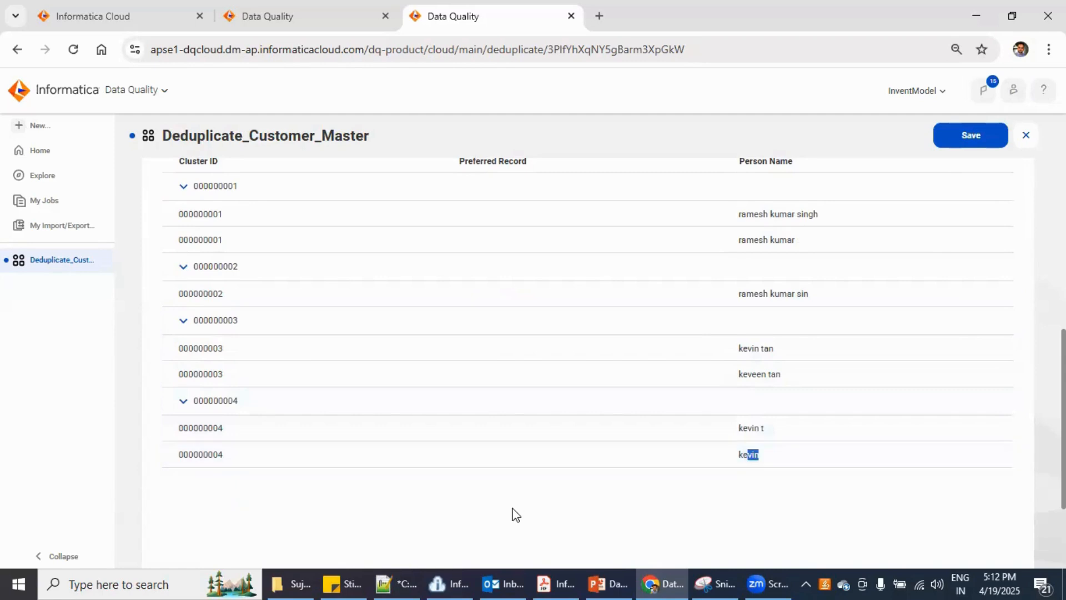
left_click(511, 511)
scroll(511, 517, "up", 1)
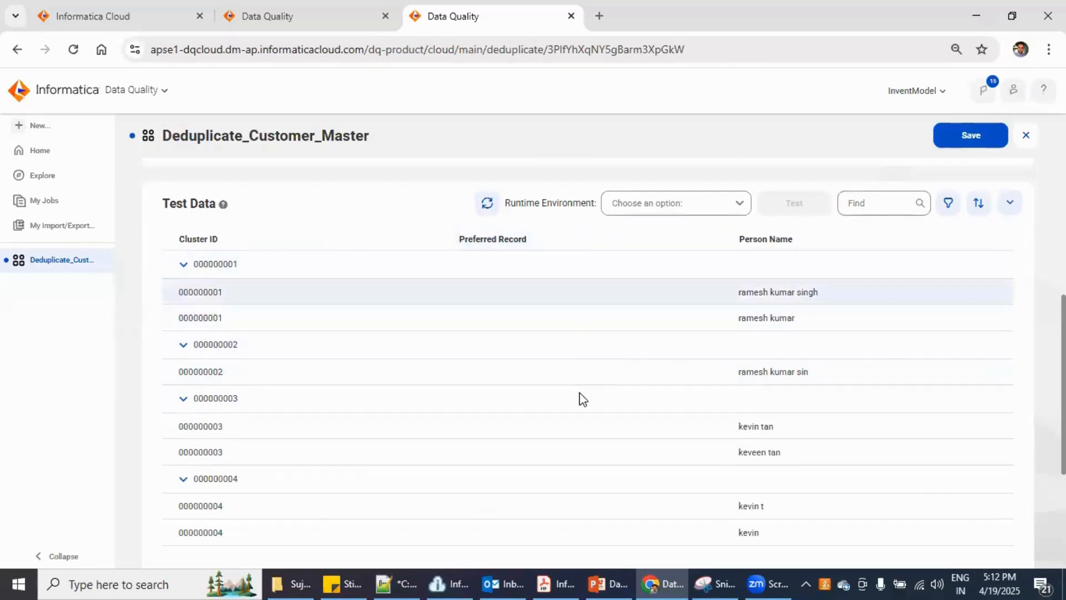
- Review the row-based mode description and row strategy options against the records grouped in the test data clusters
scroll(579, 400, "up", 4)
left_click(341, 195)
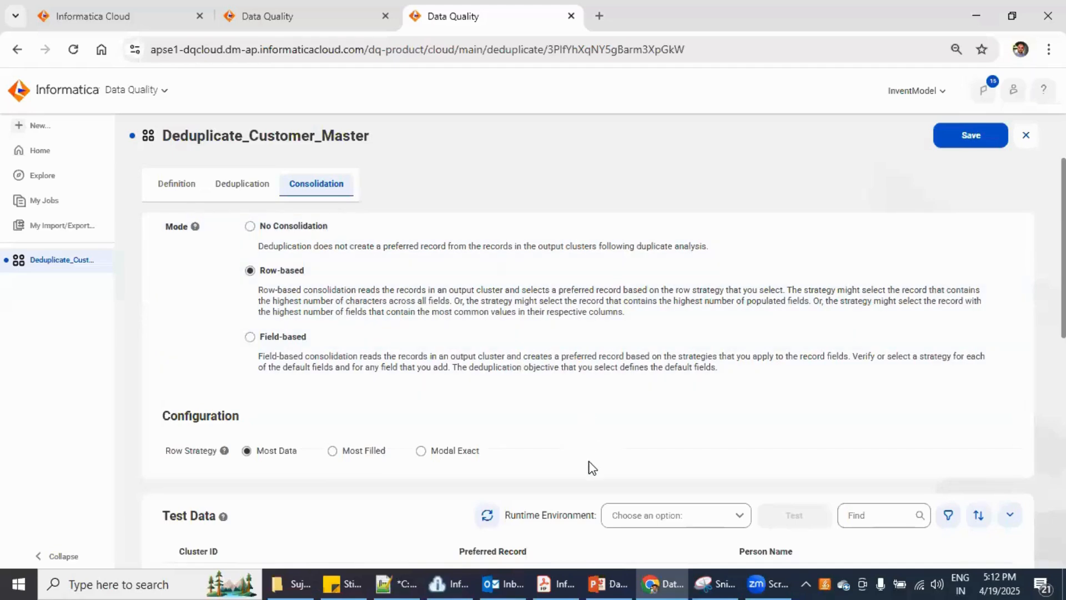
scroll(591, 466, "down", 5)
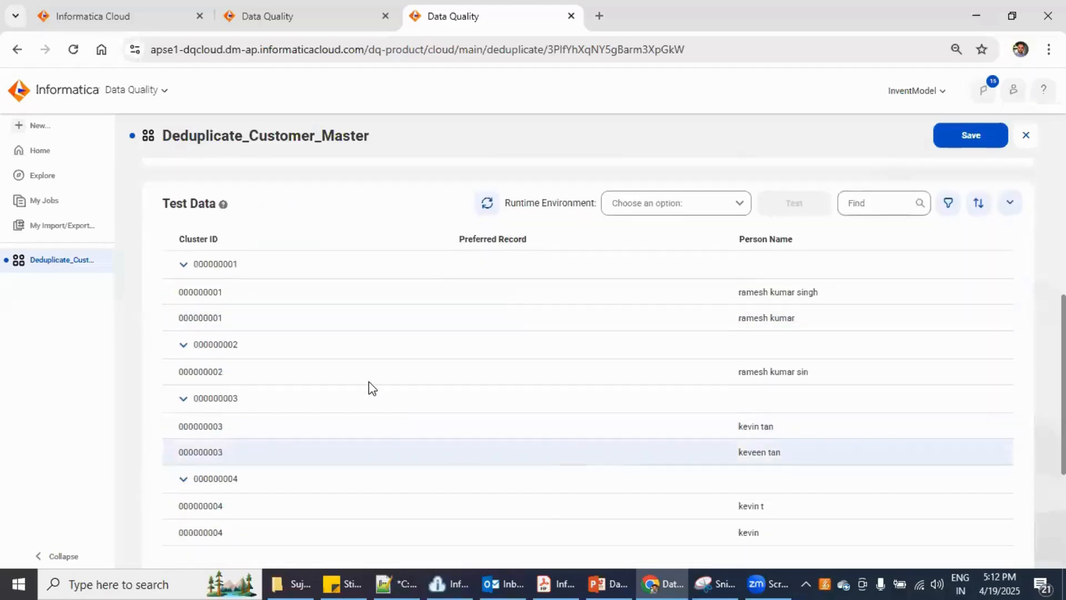
left_click_drag(203, 317, 220, 315)
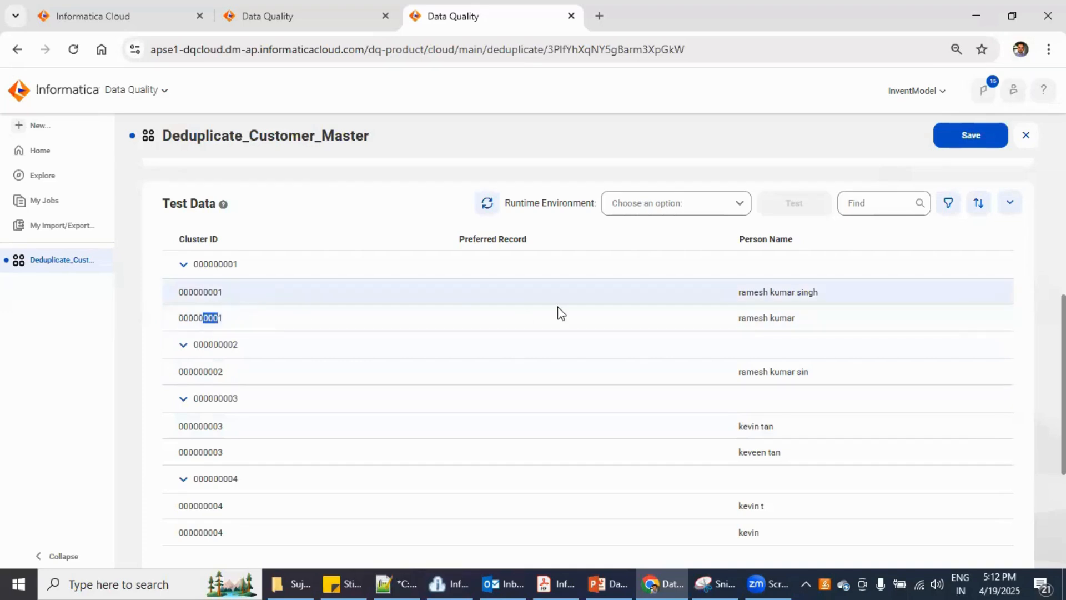
scroll(550, 387, "up", 4)
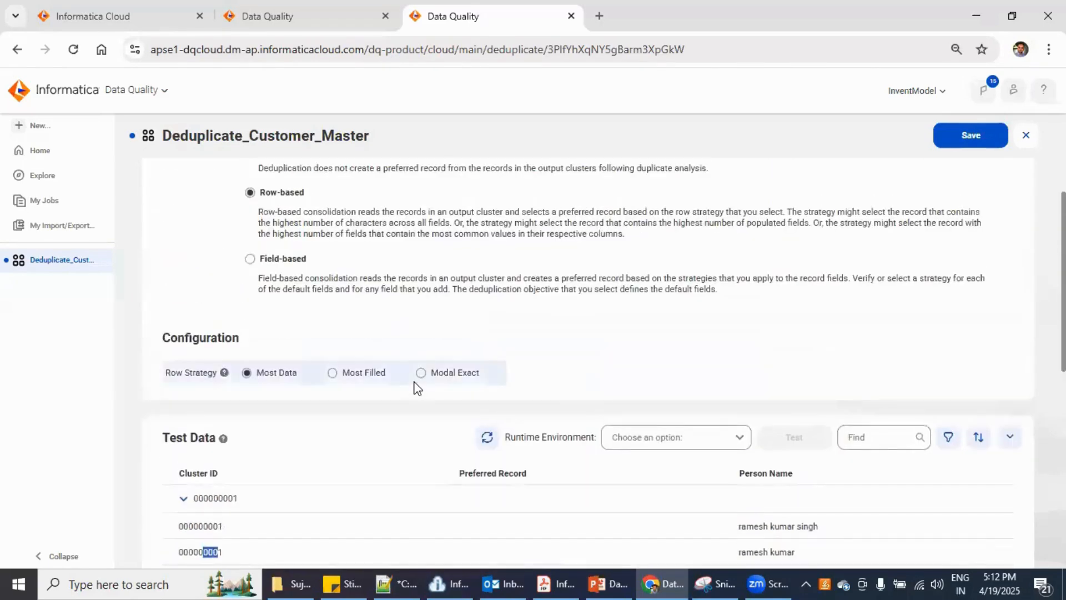
scroll(418, 387, "up", 2)
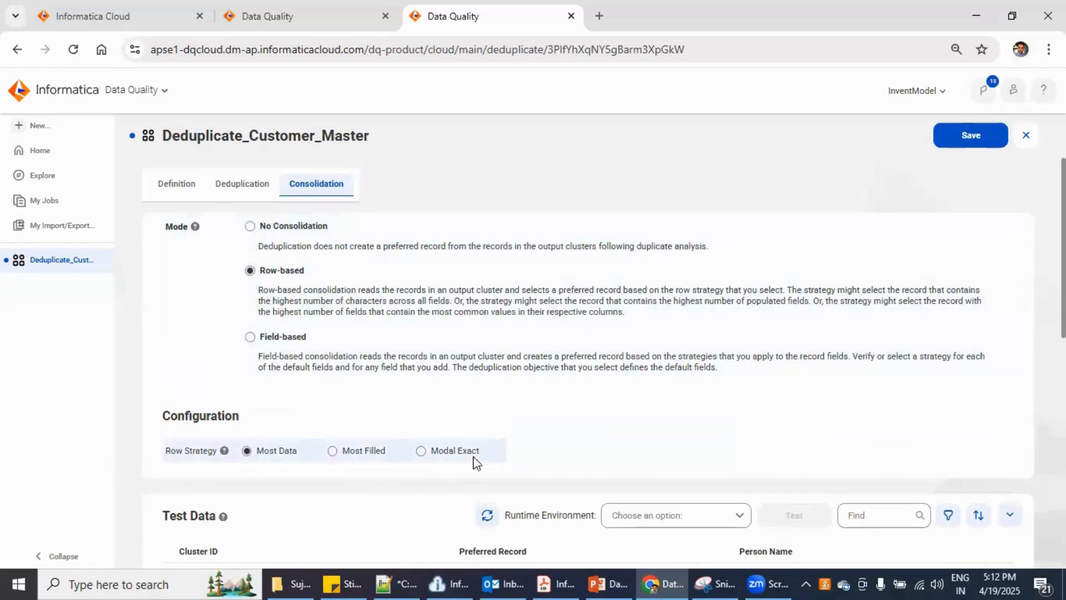
- Choose the active runtime environment for testing the consolidation and bring all expanded clusters into view
scroll(474, 465, "down", 3)
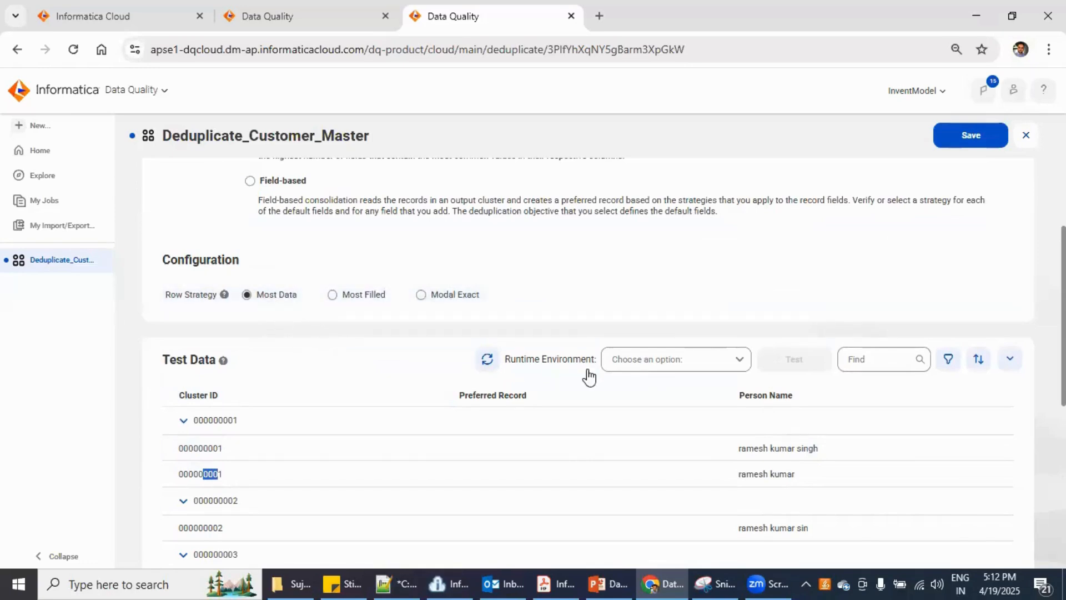
left_click(736, 362)
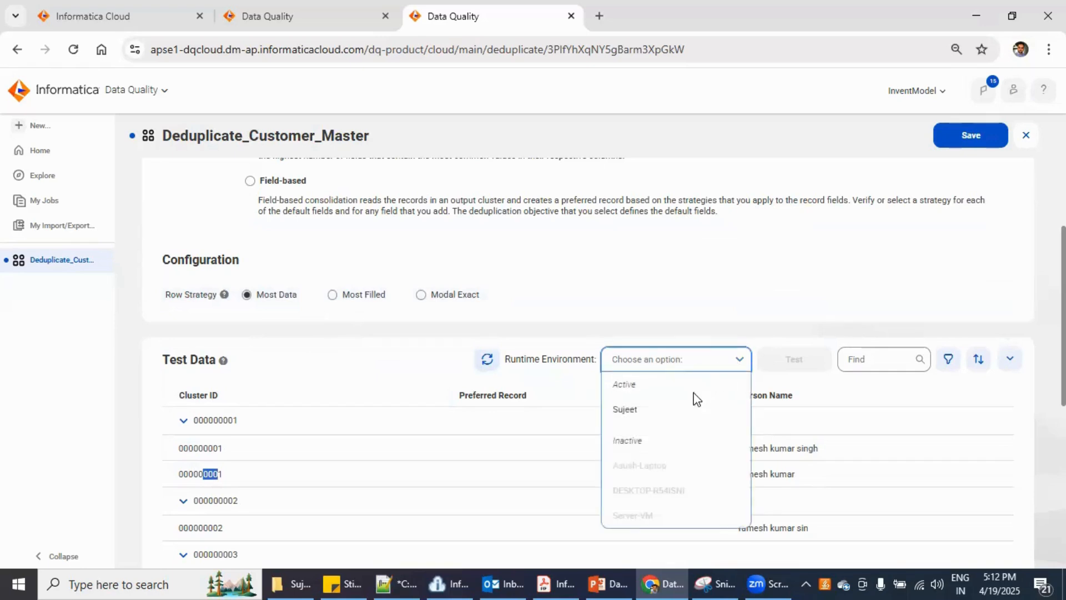
left_click(652, 411)
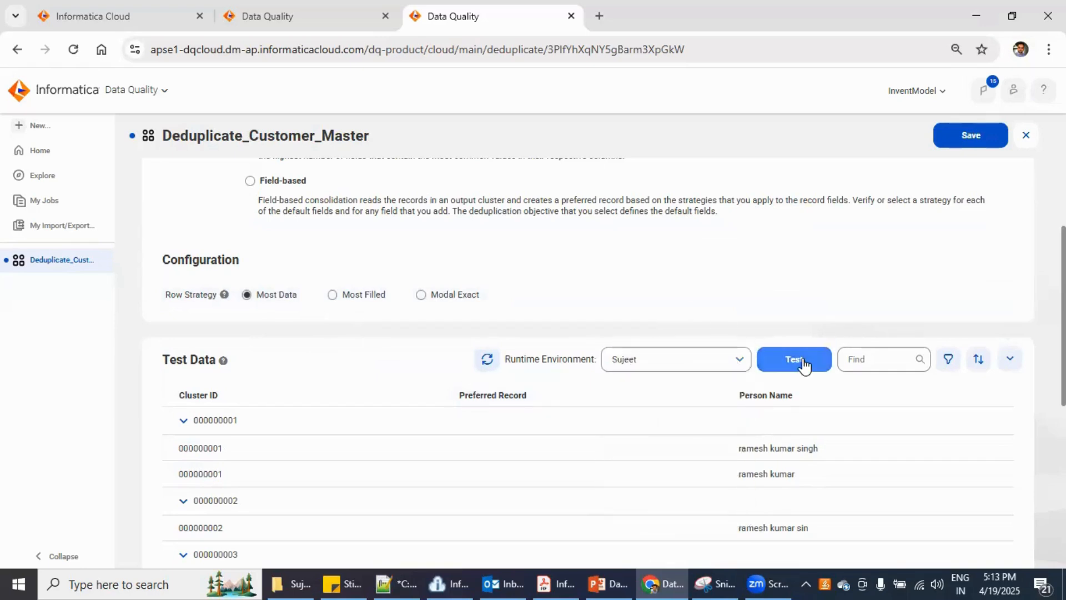
scroll(783, 391, "down", 4)
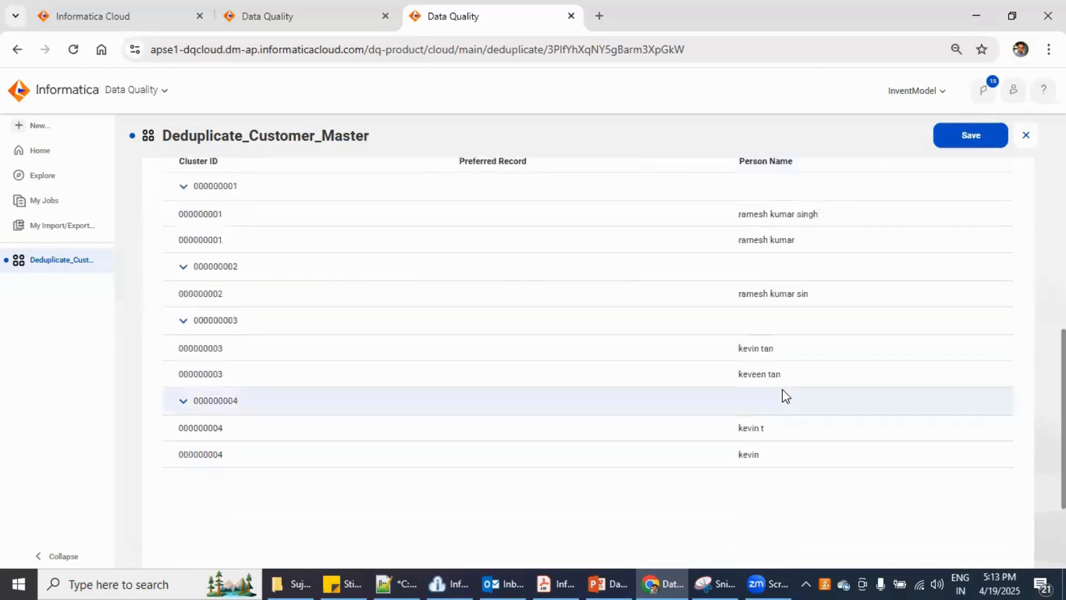
scroll(782, 389, "up", 1)
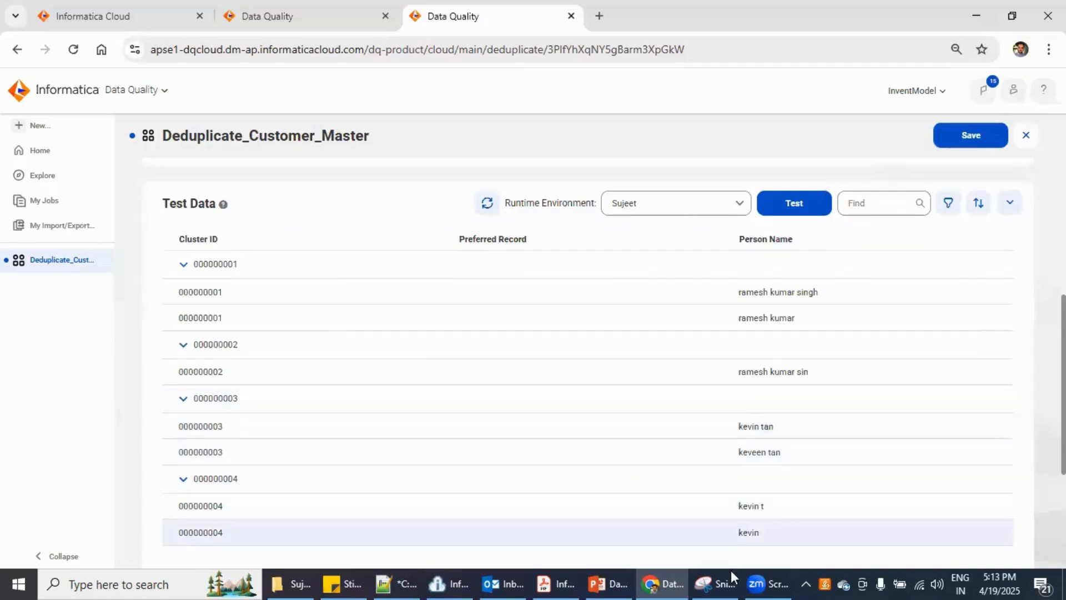
- Switch to Snipping Tool, capture the expanded test data clusters before the test, and return to the deduplicate asset
left_click(719, 582)
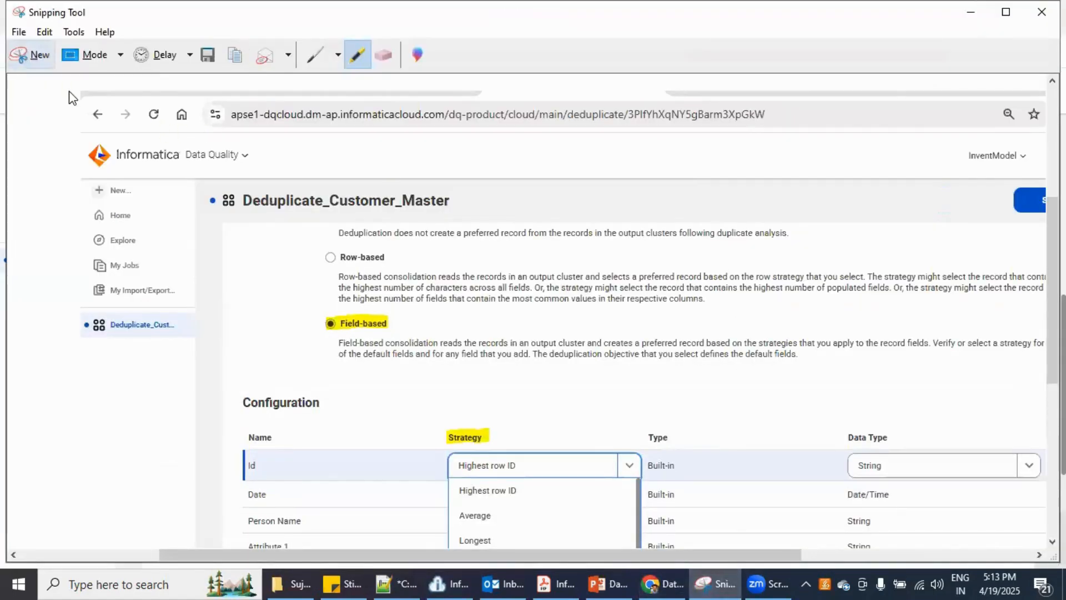
left_click(32, 55)
mouse_move(112, 107)
left_mouse_down()
mouse_move(239, 154)
mouse_move(906, 575)
mouse_move(905, 550)
mouse_move(917, 558)
left_mouse_up()
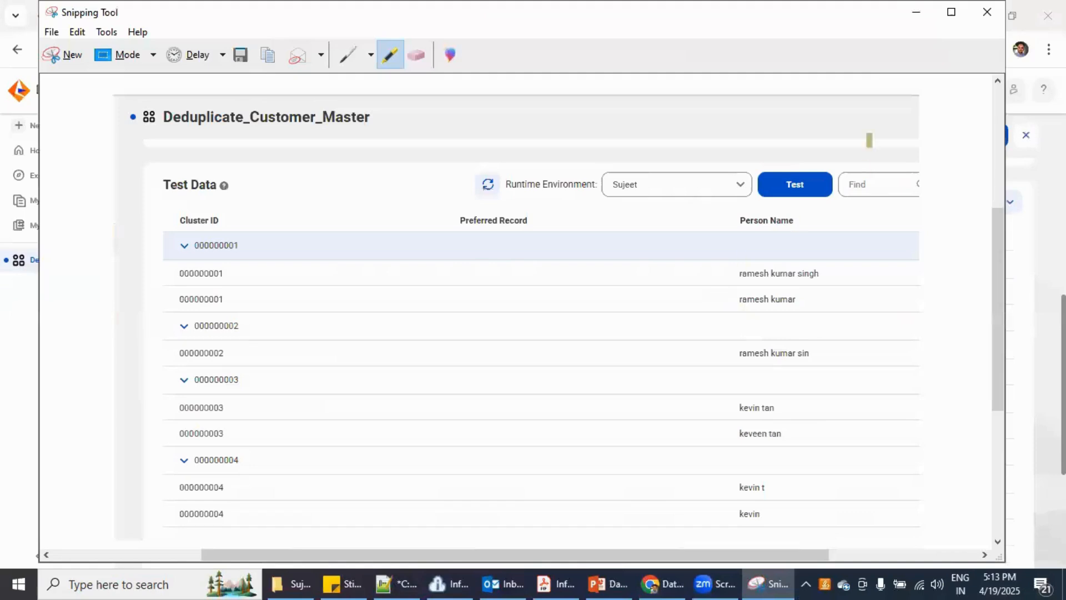
left_click(917, 12)
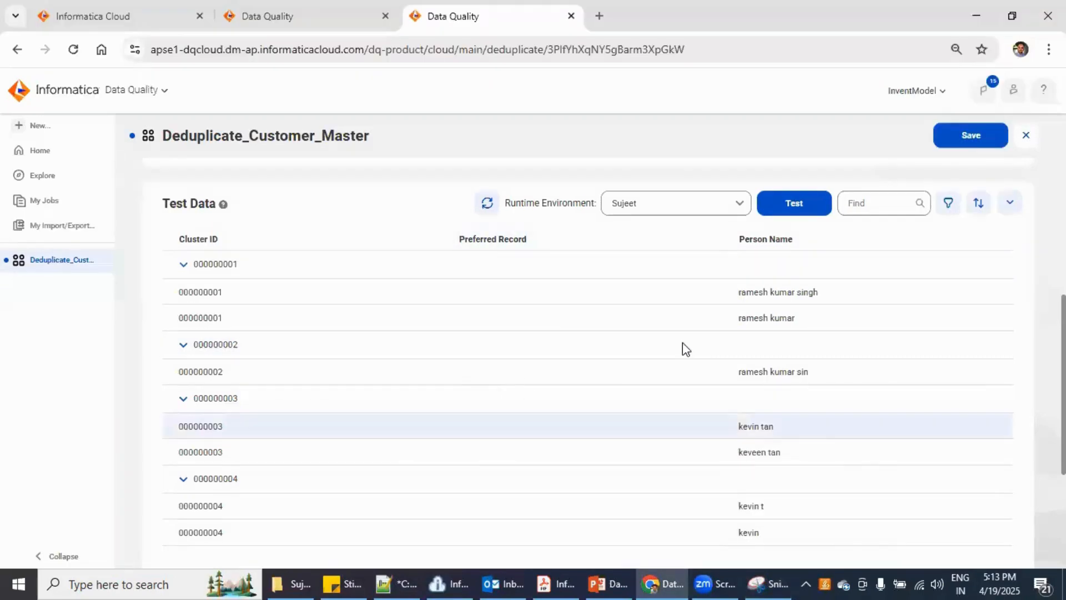
- Run the consolidation test on the clusters using the Most Data row strategy
left_click(798, 210)
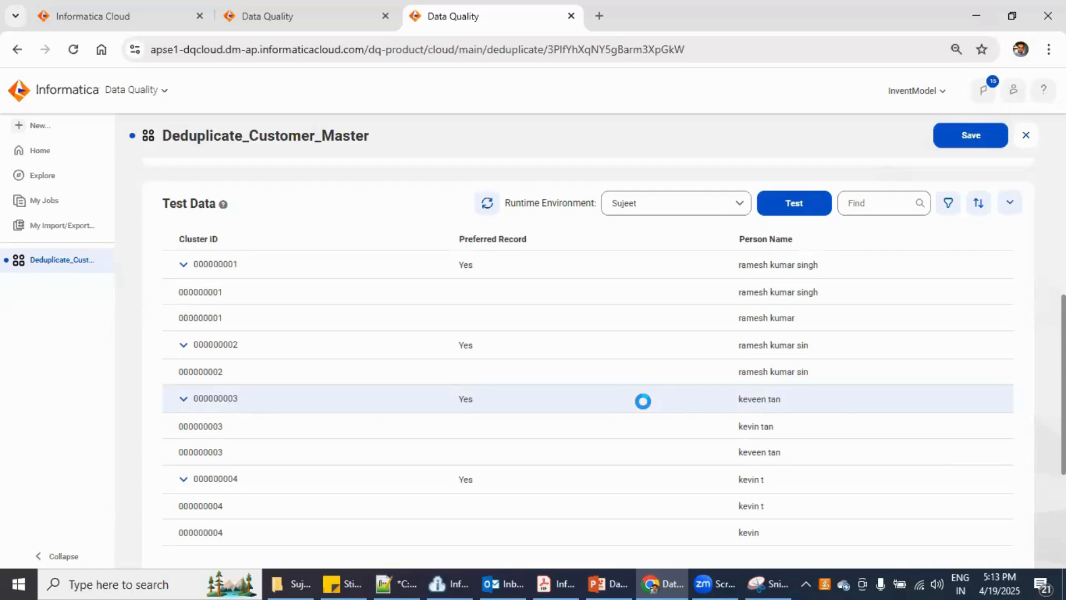
scroll(643, 400, "up", 2)
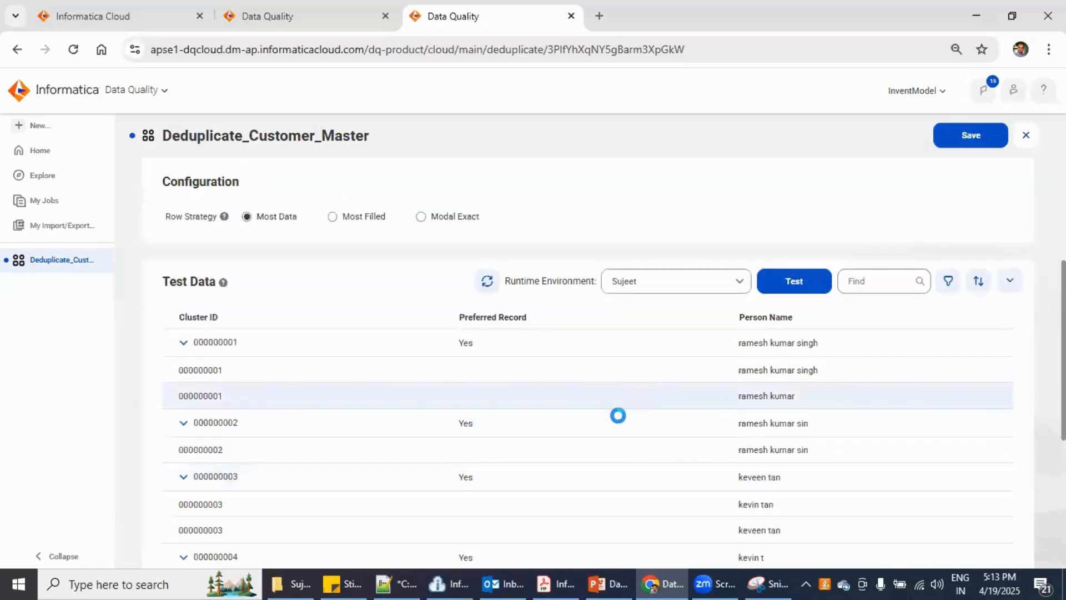
scroll(613, 412, "up", 5)
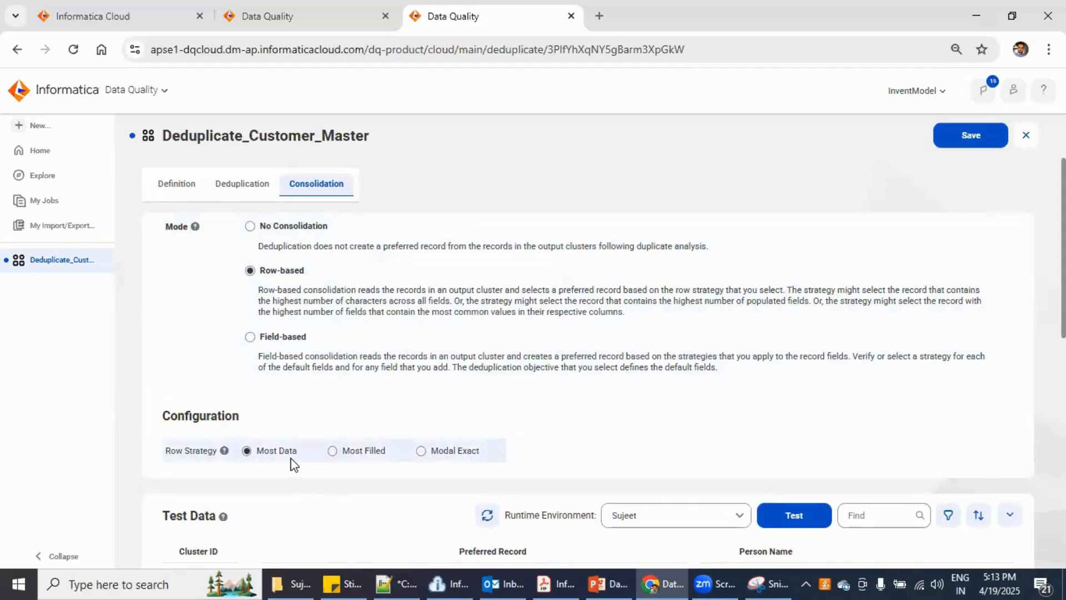
scroll(295, 463, "down", 6)
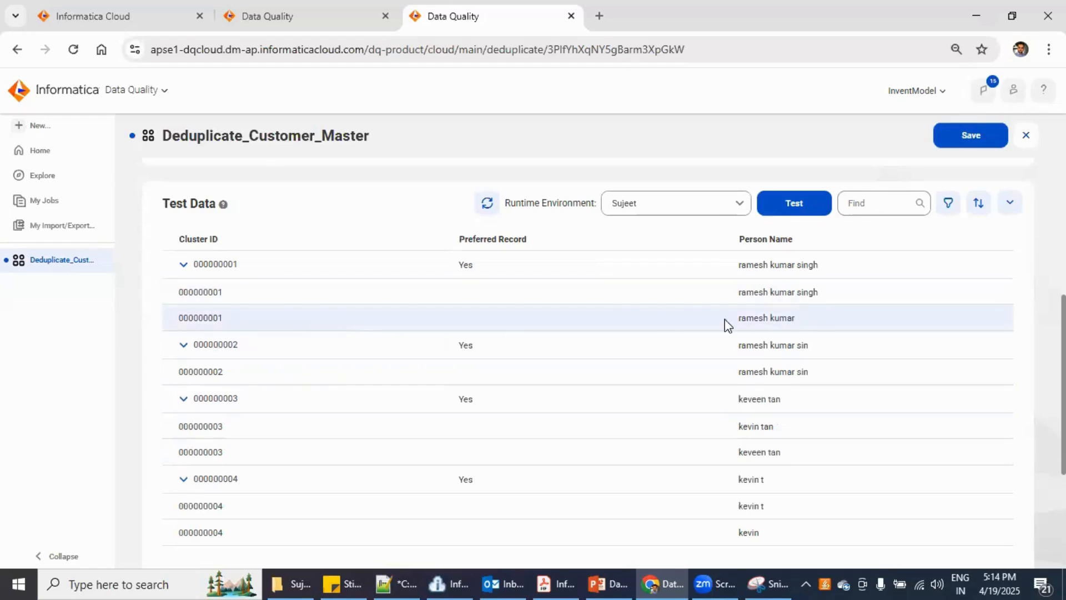
- Compare the preferred record of cluster 000000001 with the person names of its source records
left_click_drag(754, 292, 817, 297)
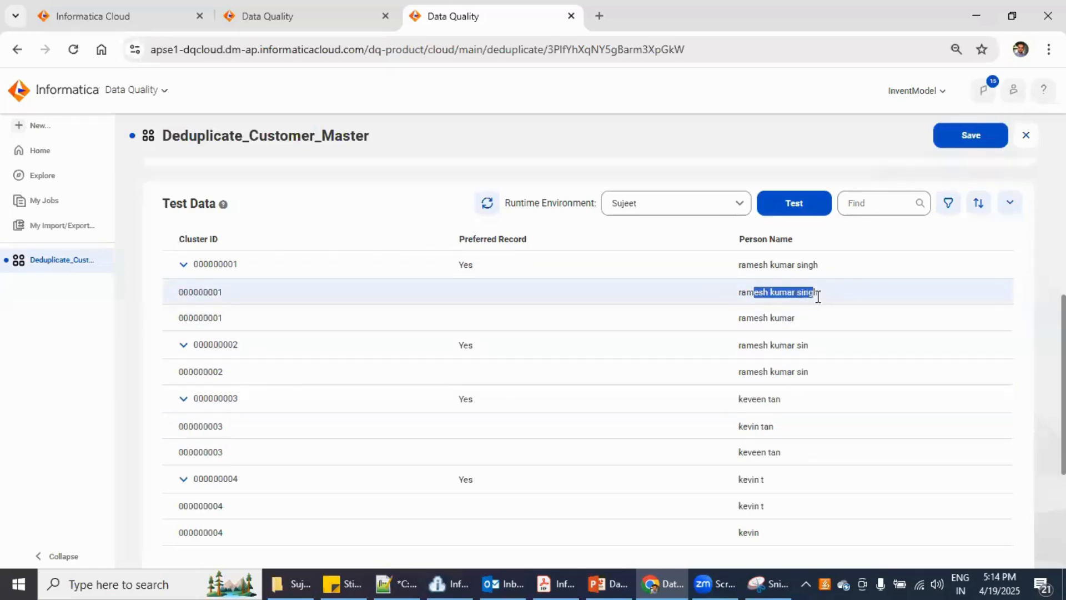
left_click_drag(759, 318, 820, 295)
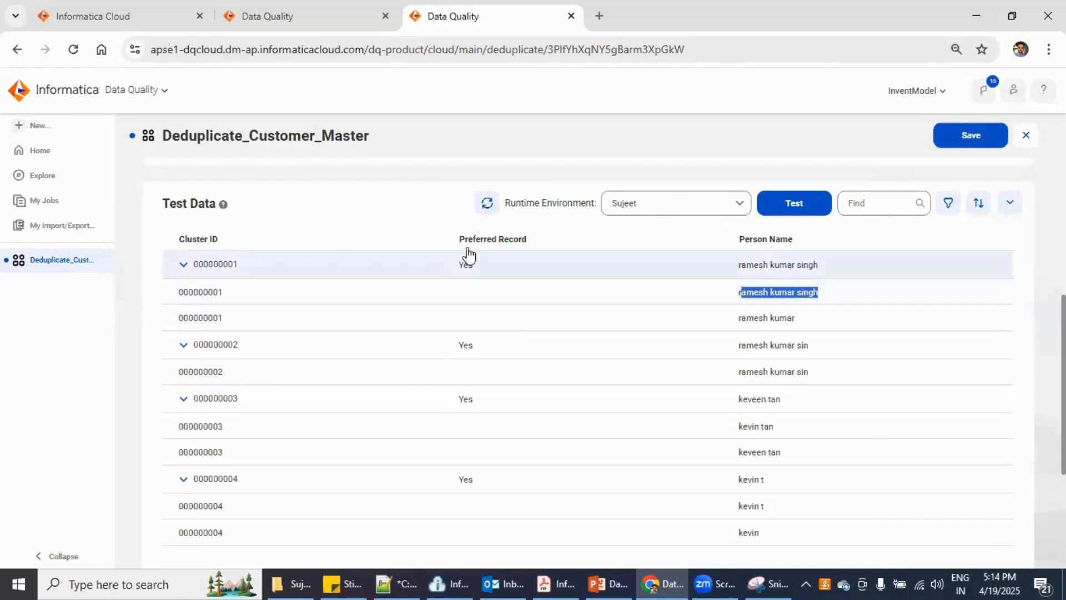
double_click(474, 264)
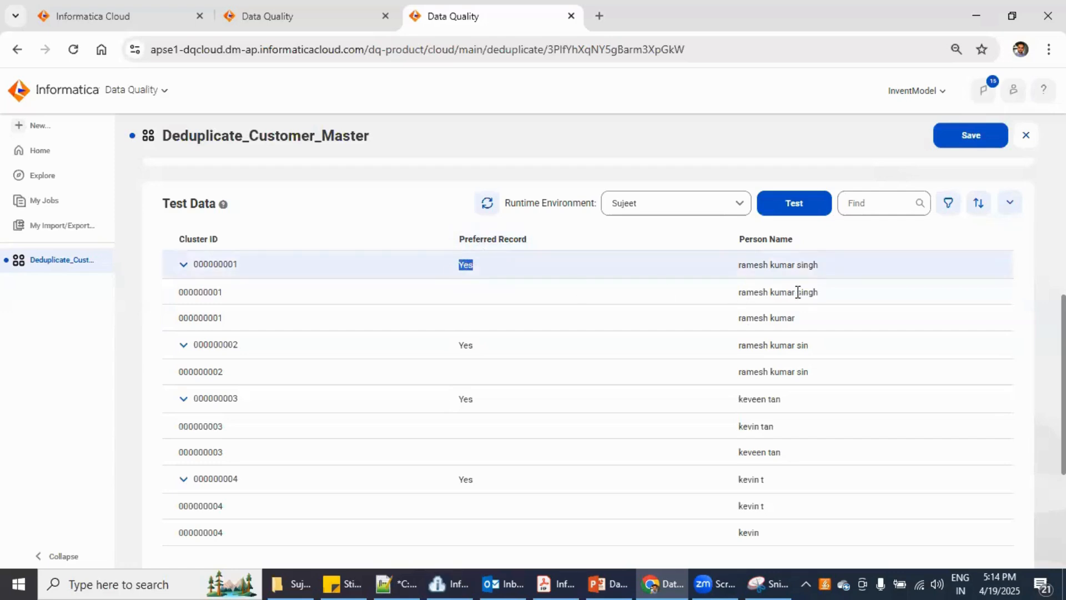
left_click_drag(746, 318, 785, 318)
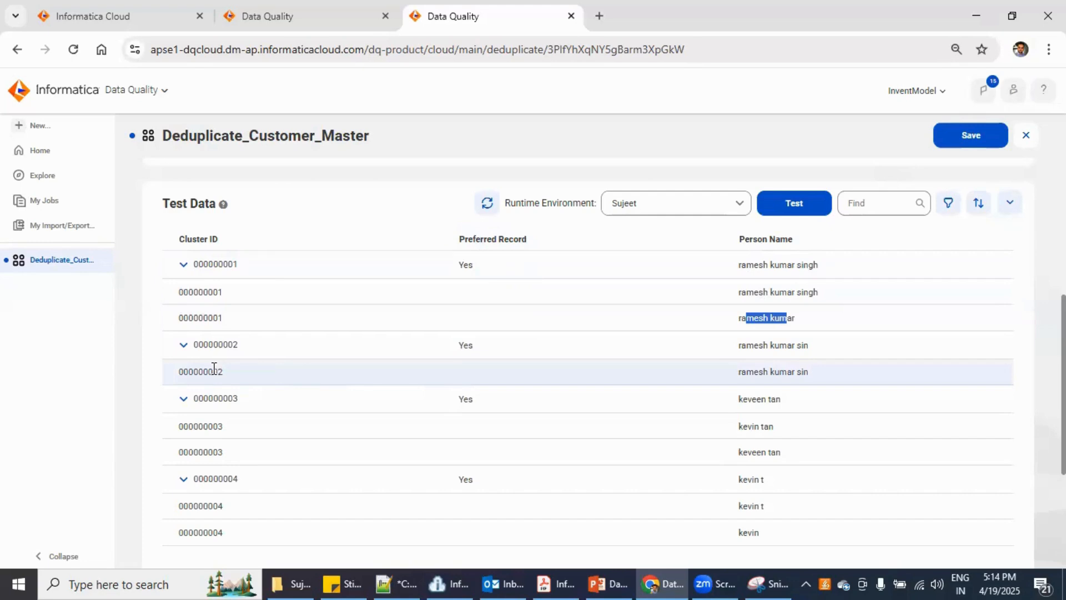
- Compare the preferred record of cluster 000000002 with the person name of its source record
left_click_drag(215, 371, 220, 369)
left_click_drag(755, 371, 799, 371)
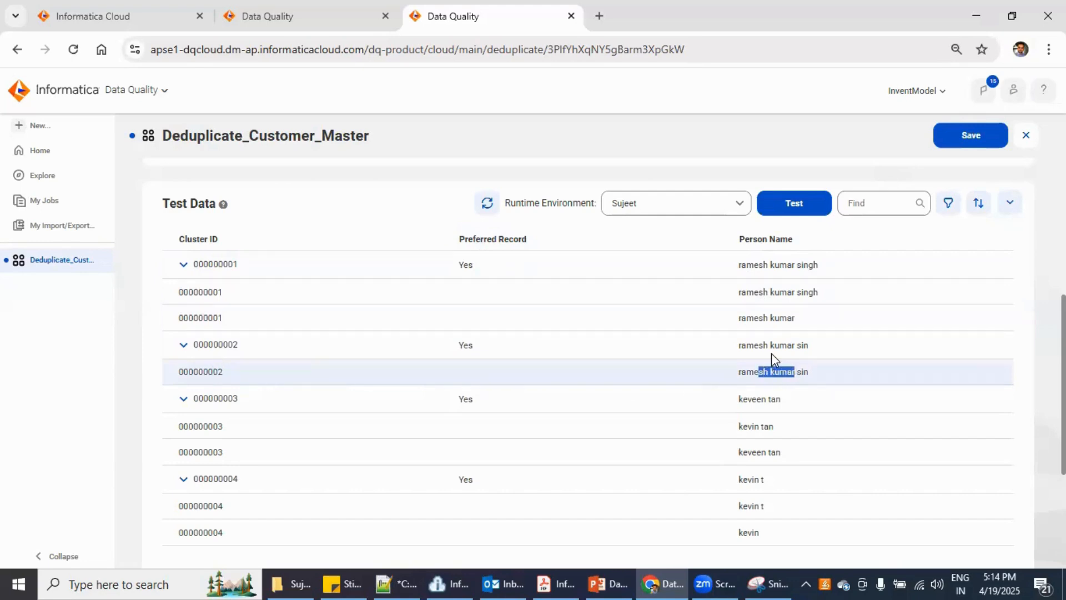
left_click_drag(754, 345, 804, 344)
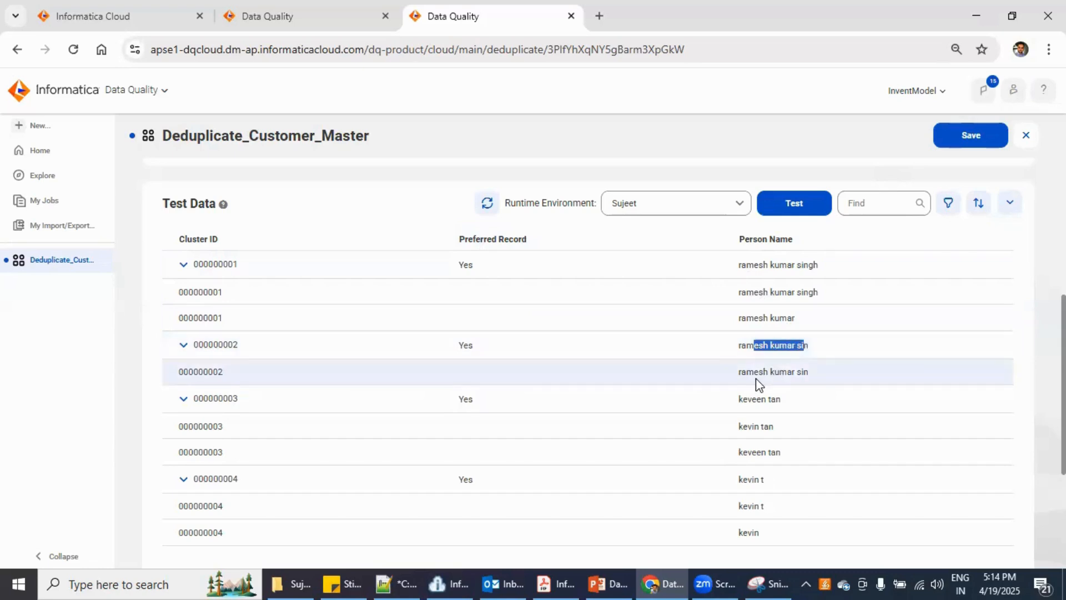
left_click_drag(754, 371, 807, 374)
left_click_drag(746, 345, 816, 355)
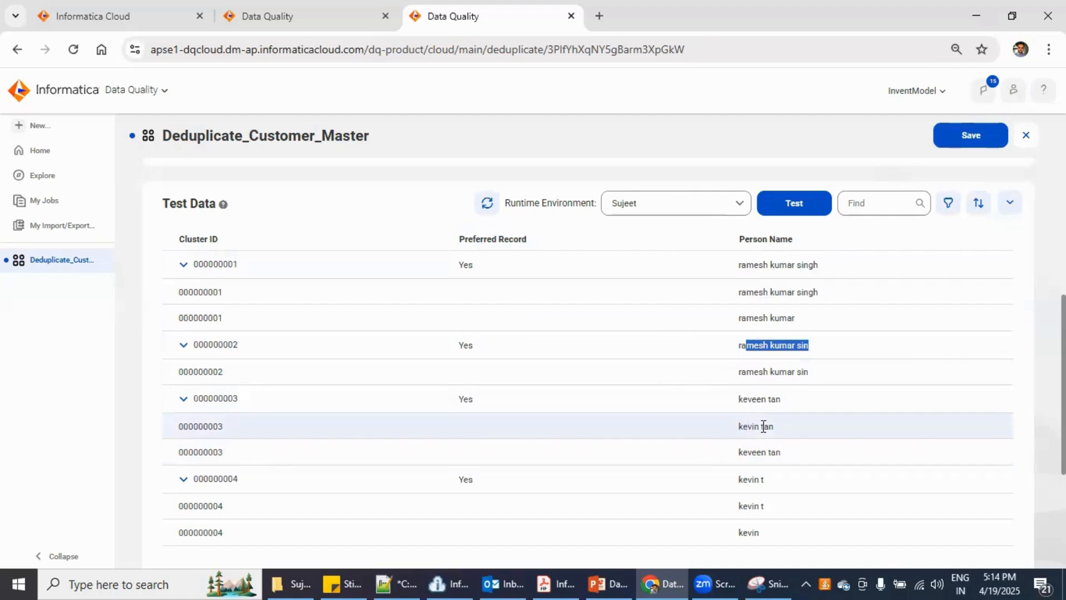
- Compare the preferred records of clusters 000000003 and 000000004 with the person names of their source records
left_click_drag(740, 426, 779, 454)
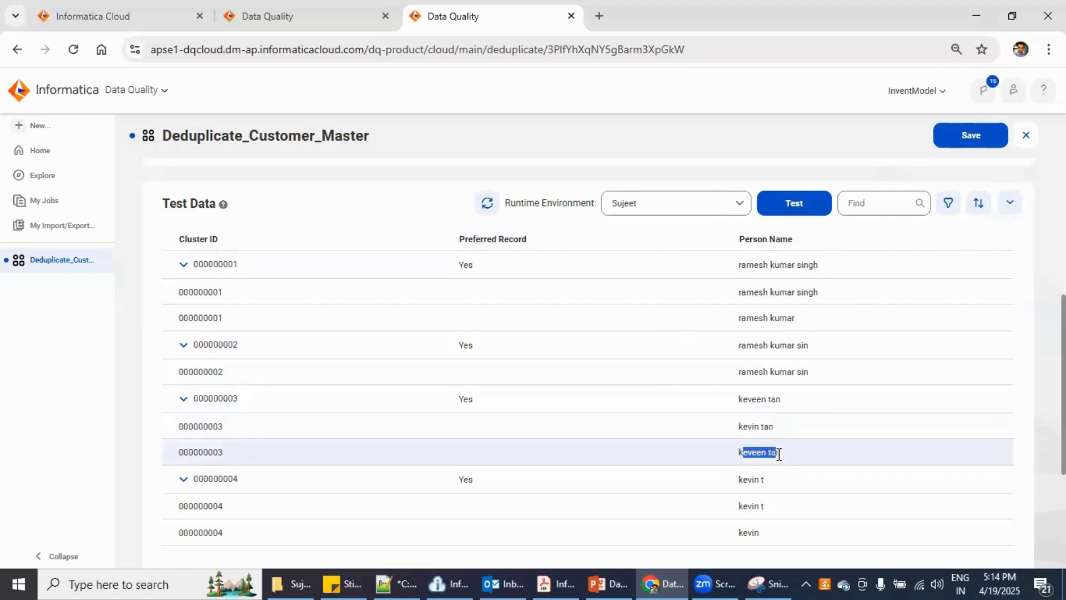
double_click(761, 454)
triple_click(787, 403)
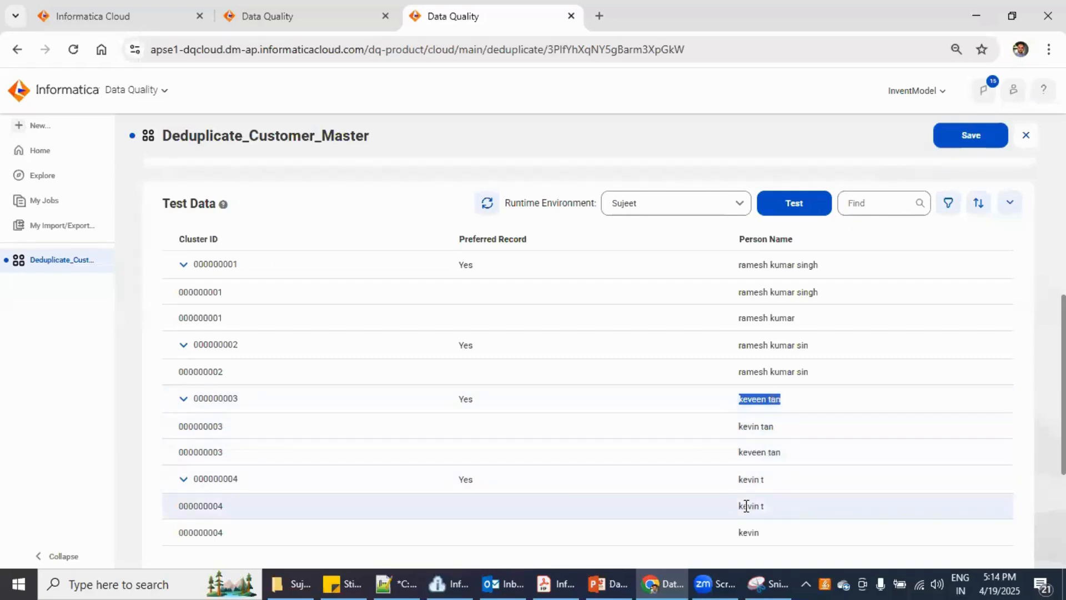
left_click_drag(743, 533, 770, 482)
- Set the row strategy of the row-based consolidation to Most Filled
scroll(772, 483, "up", 2)
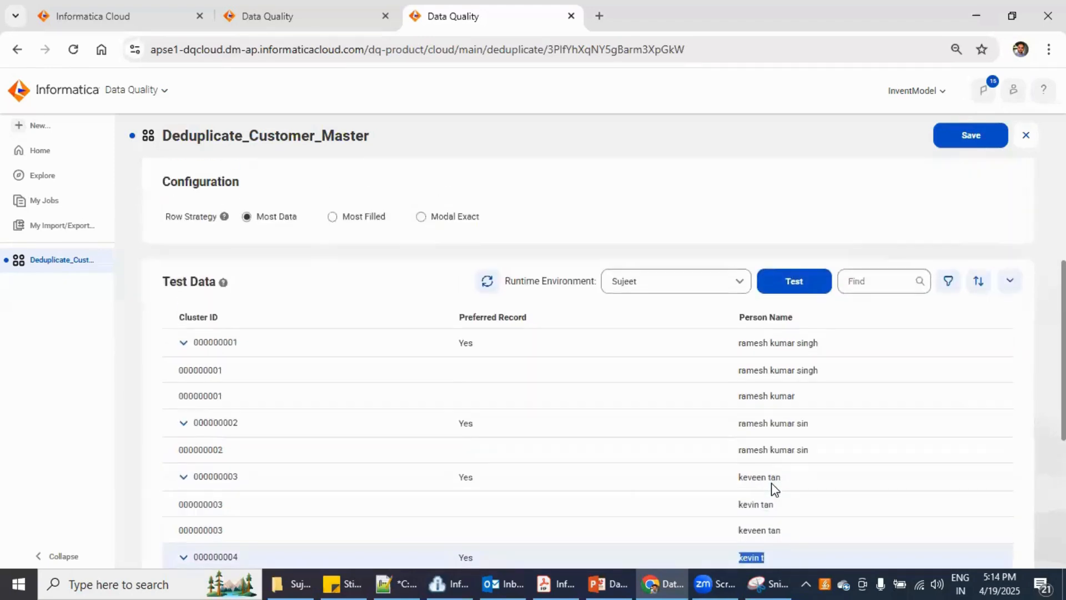
scroll(771, 483, "down", 3)
scroll(772, 482, "up", 2)
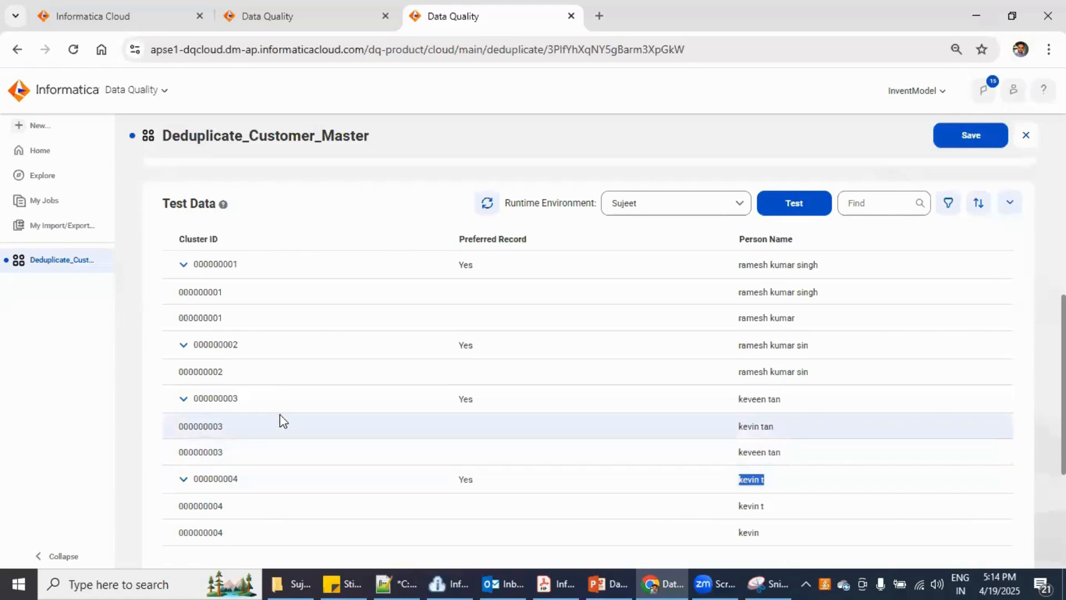
scroll(305, 433, "up", 4)
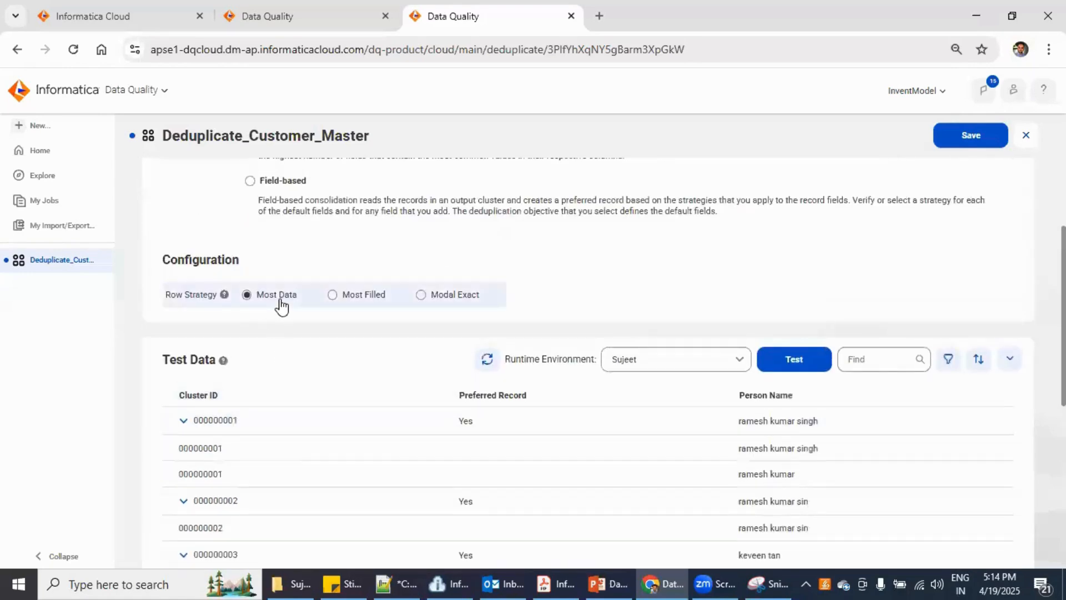
left_click(342, 295)
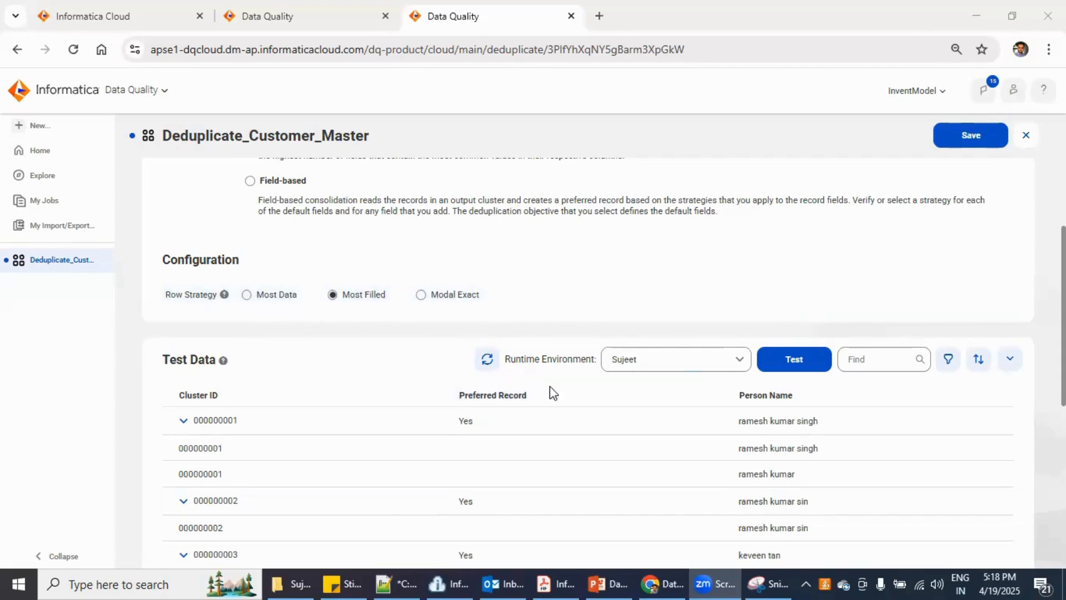
- Switch to PowerPoint and present slide 10 on Row-Based Strategies full screen, changing the display settings to show the slide instead of presenter view
left_click(605, 583)
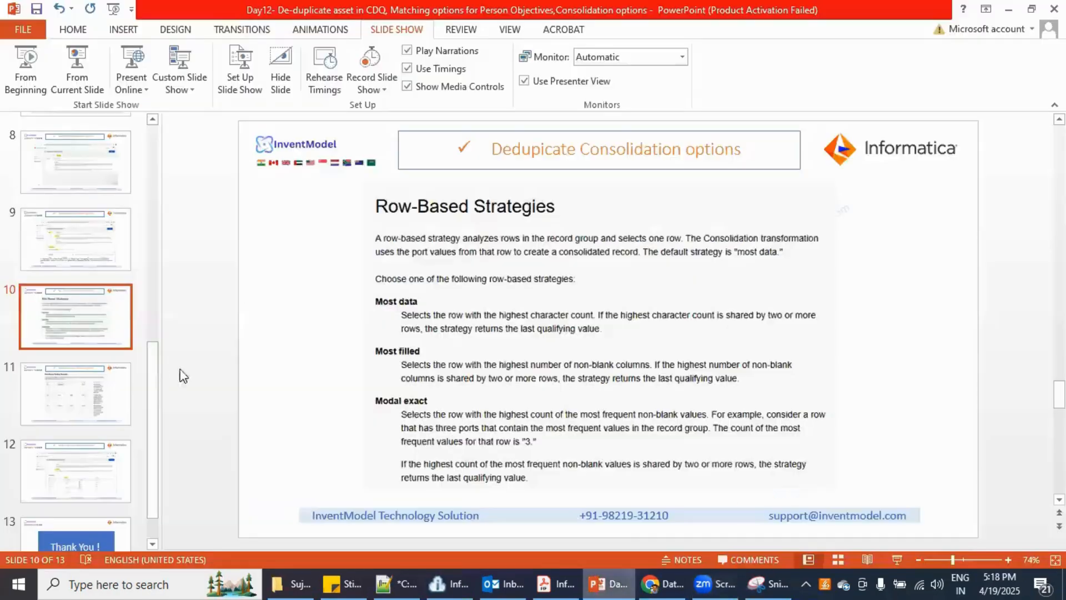
left_click(91, 266)
left_click(92, 318)
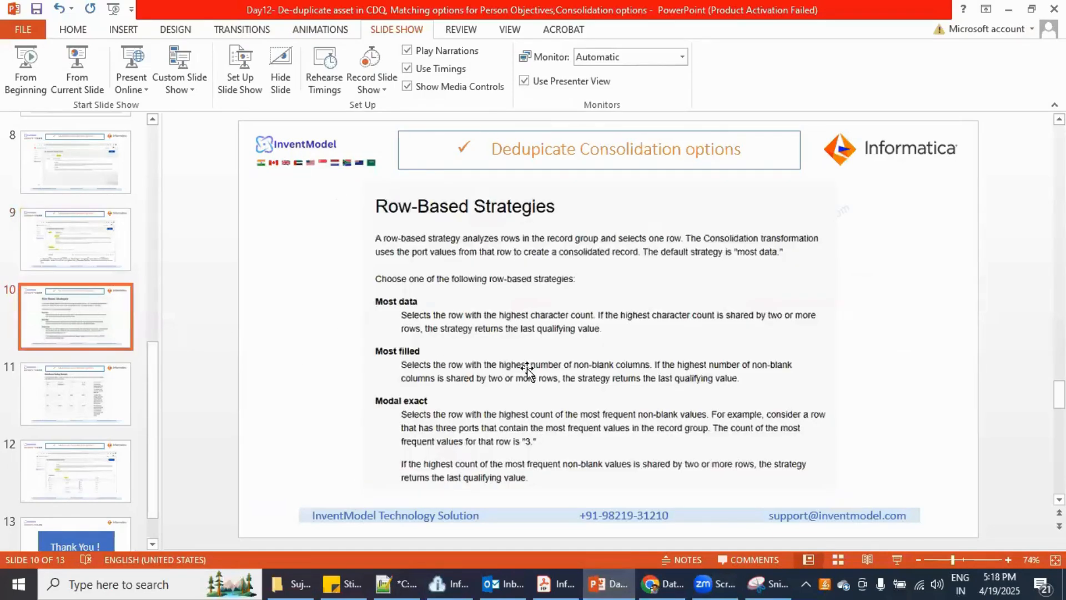
left_click(77, 68)
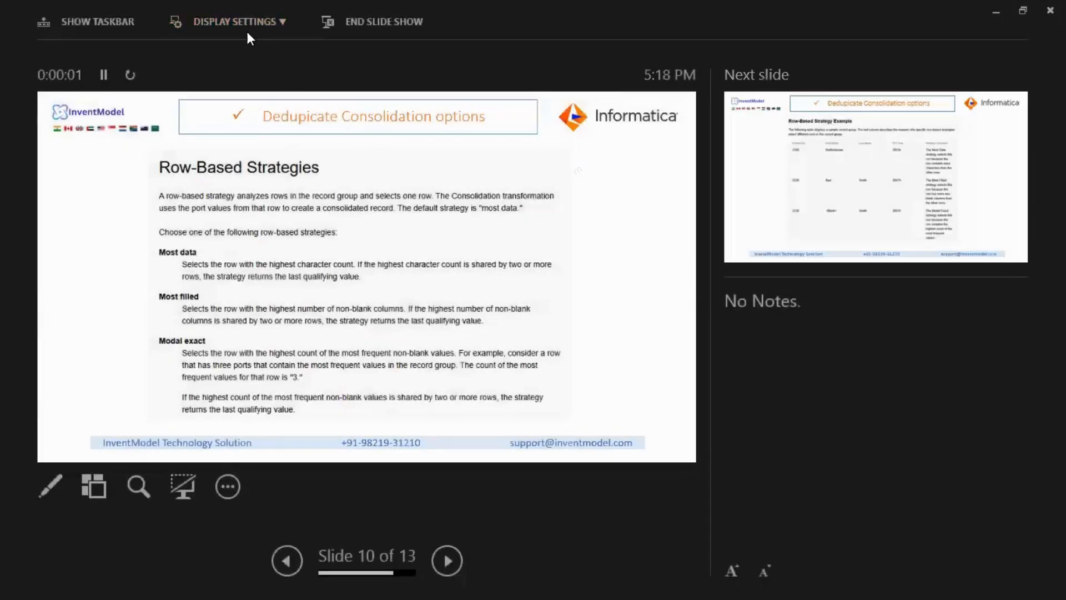
left_click(244, 21)
left_click(250, 43)
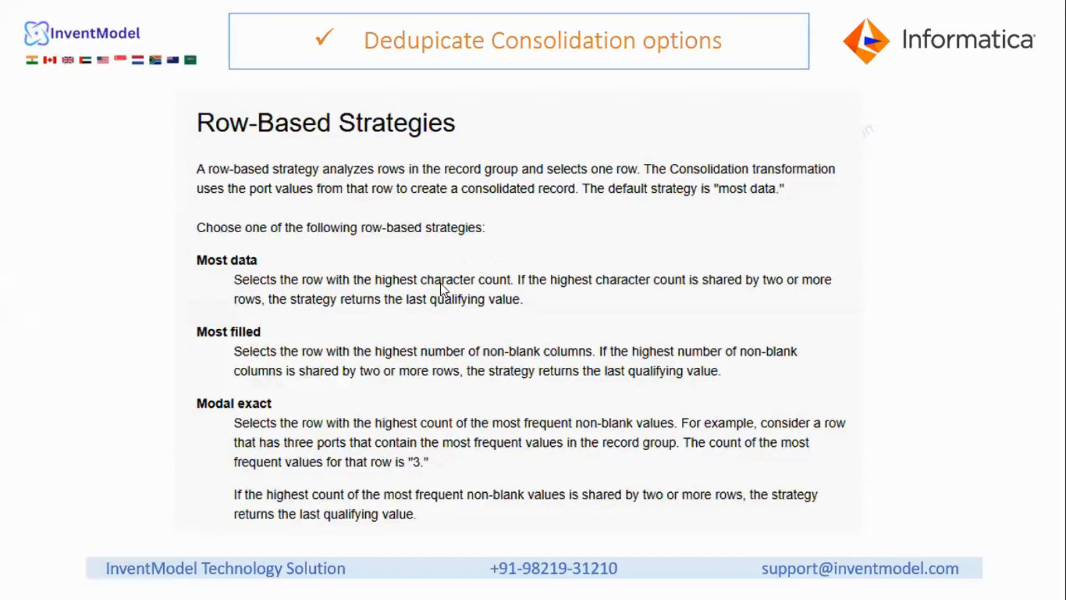